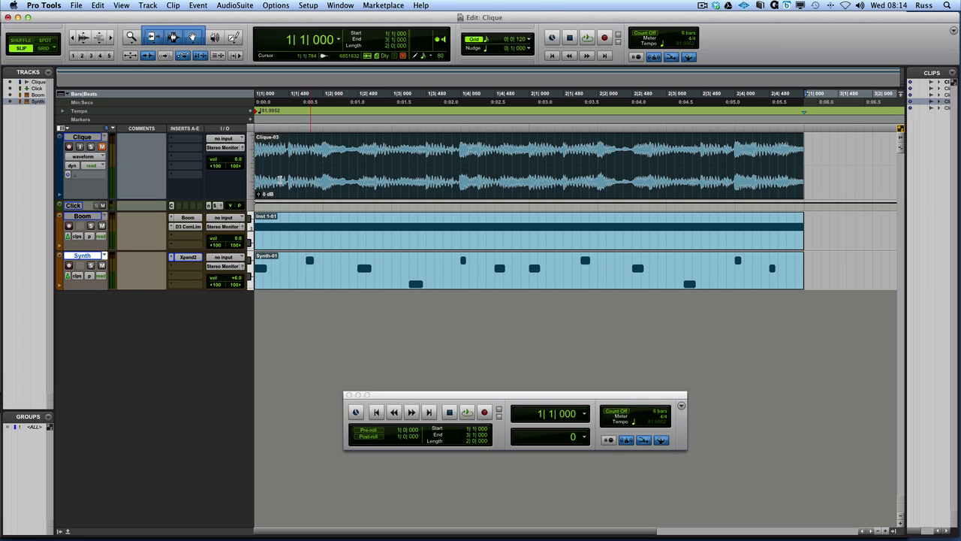
# Step: Open the Boom drum machine on the Boom track and look through the kick's sound choices and the drum kit list
pyautogui.click(188, 217)
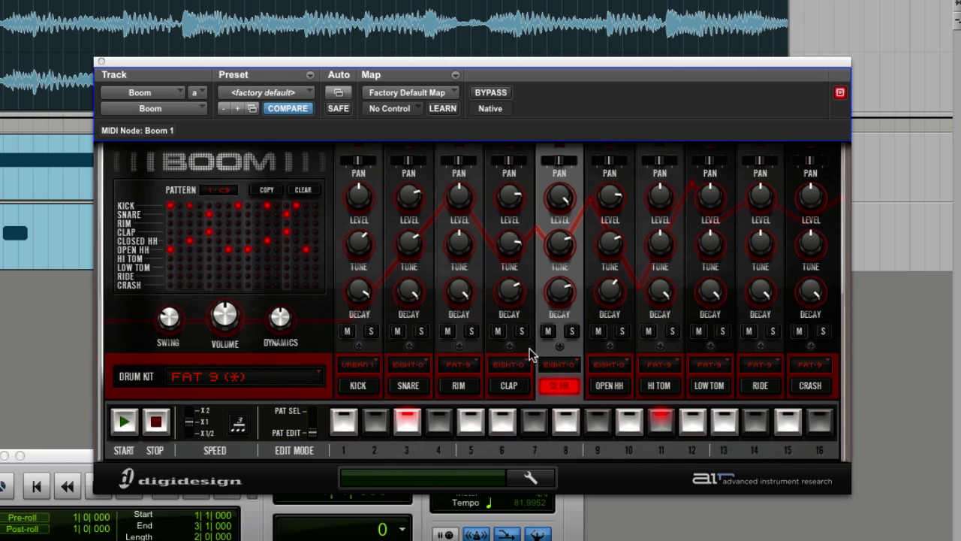
pyautogui.click(366, 367)
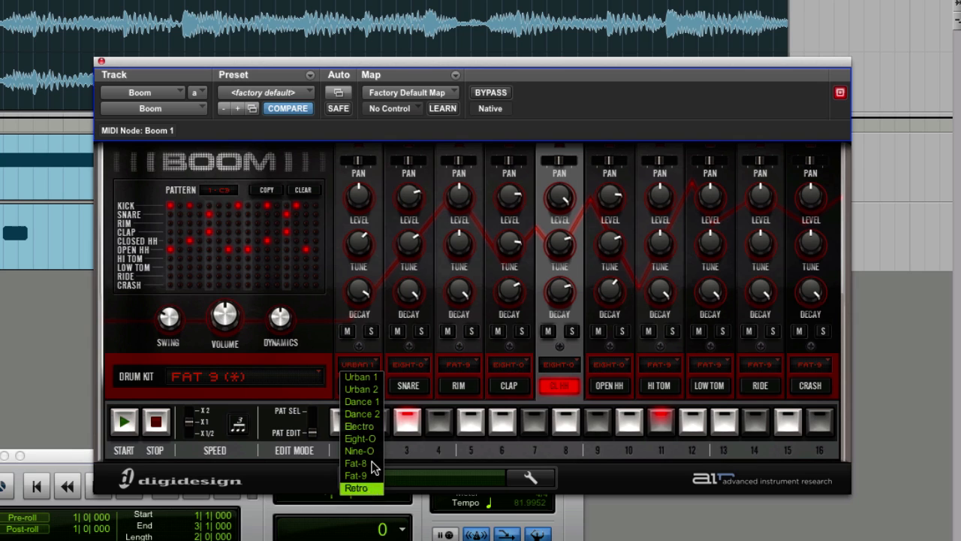
pyautogui.click(385, 348)
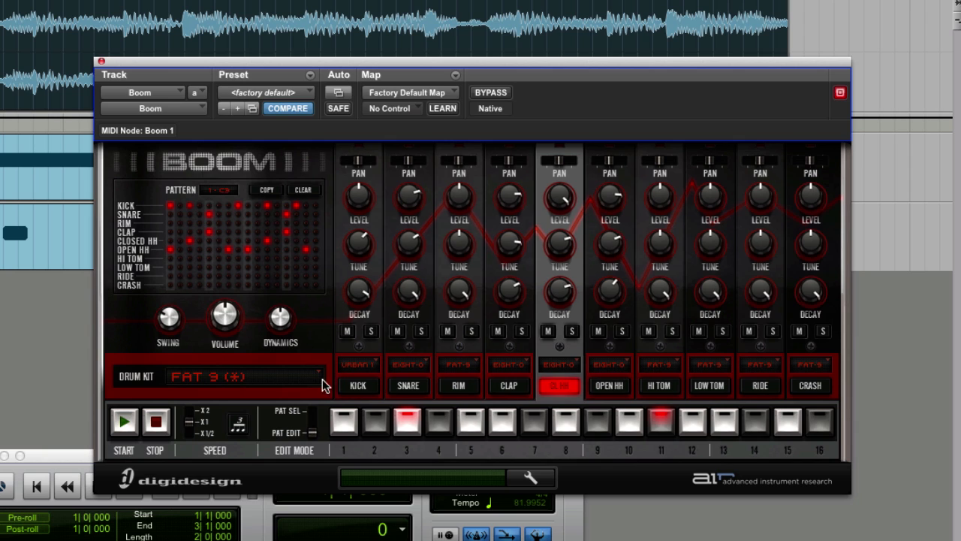
pyautogui.click(282, 376)
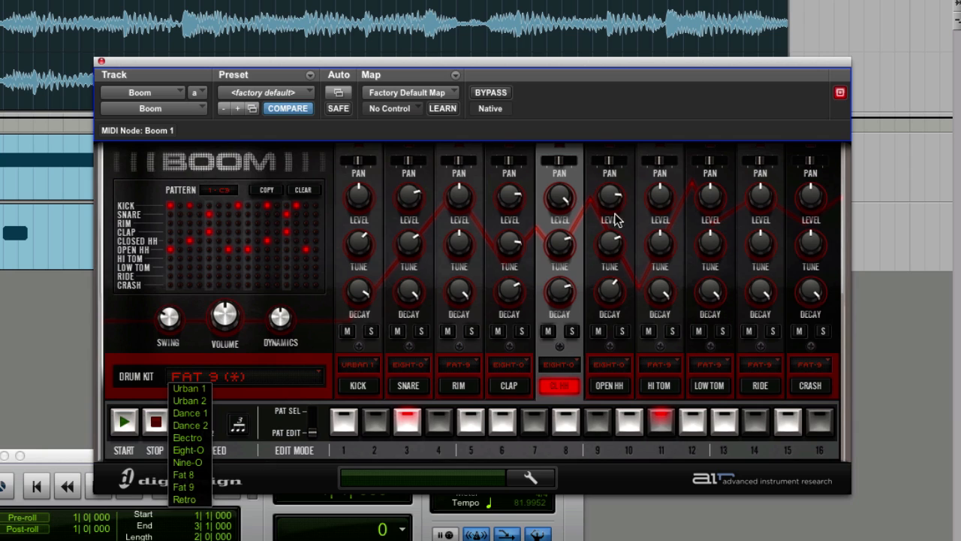
pyautogui.click(628, 112)
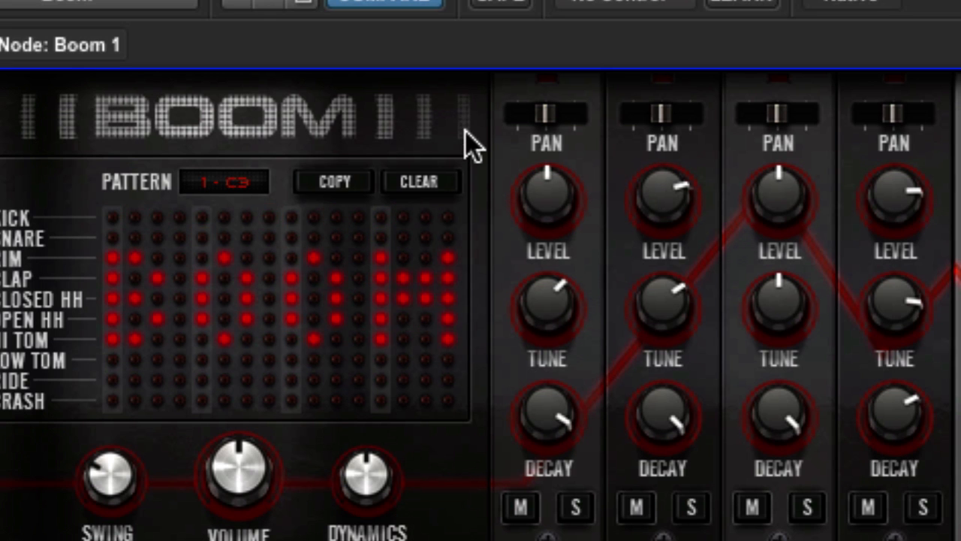
# Step: Compare the kick channel's short list of kick sounds with its full list of sounds from every instrument, keeping the current kick sound
pyautogui.click(454, 182)
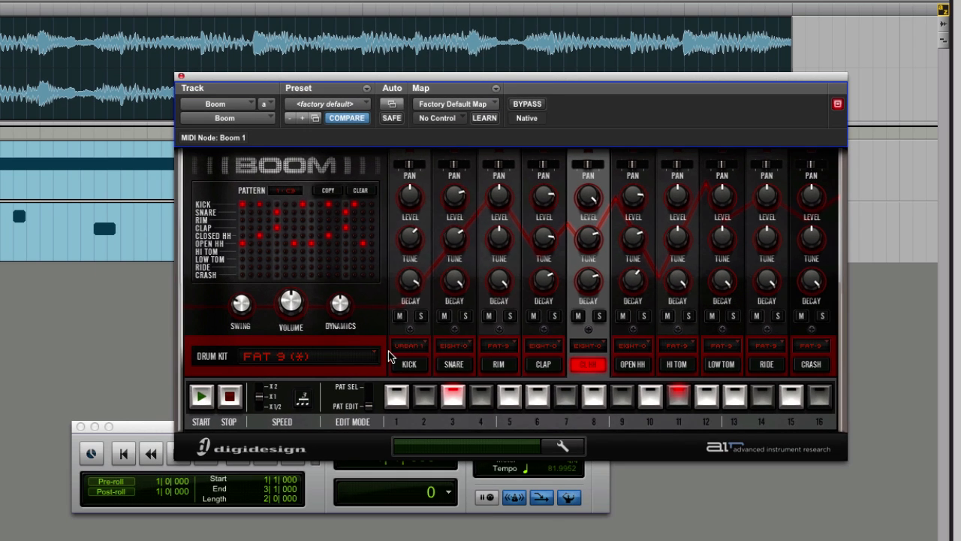
pyautogui.click(407, 347)
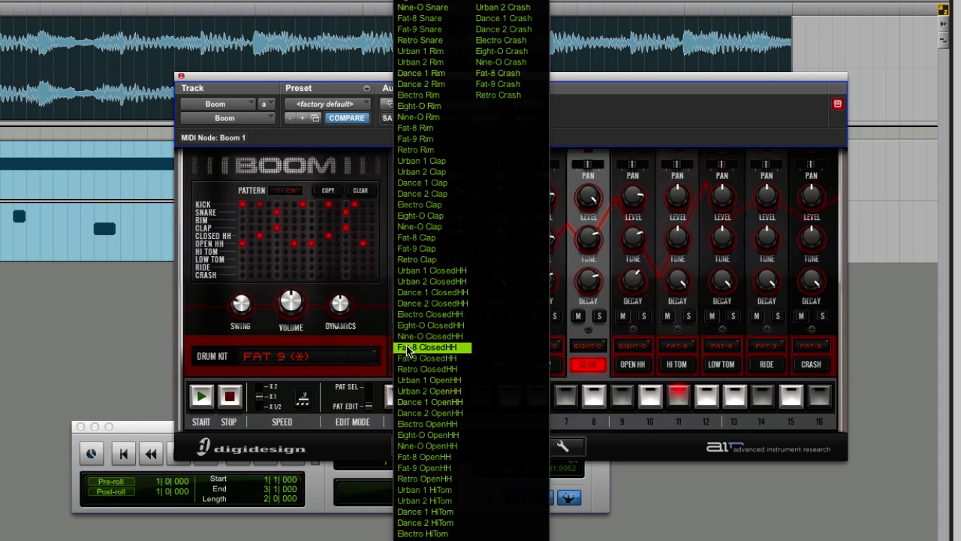
pyautogui.click(338, 143)
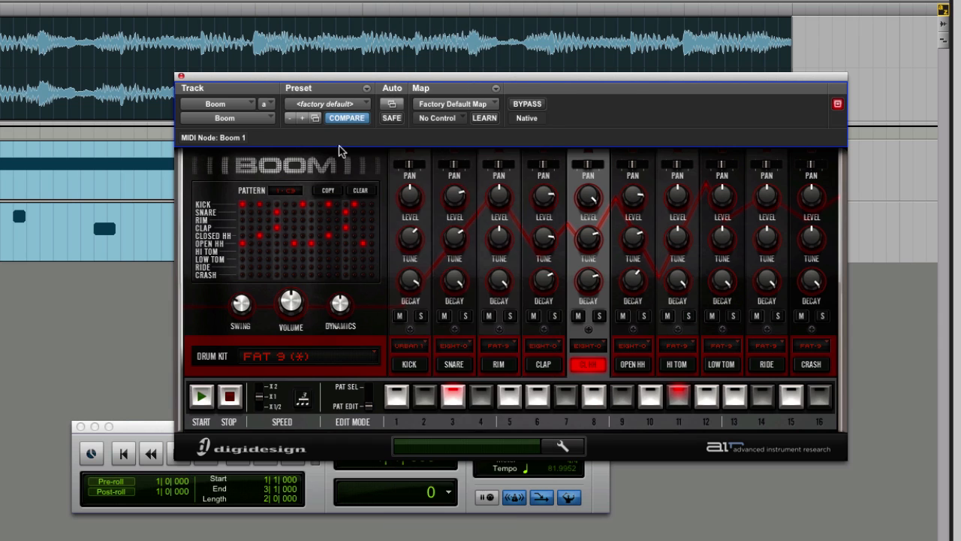
pyautogui.click(408, 350)
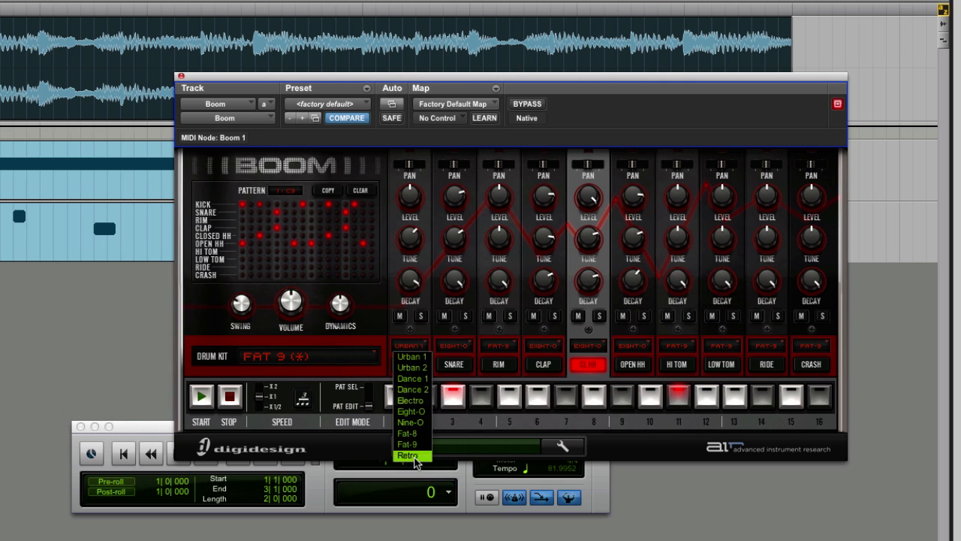
pyautogui.click(371, 154)
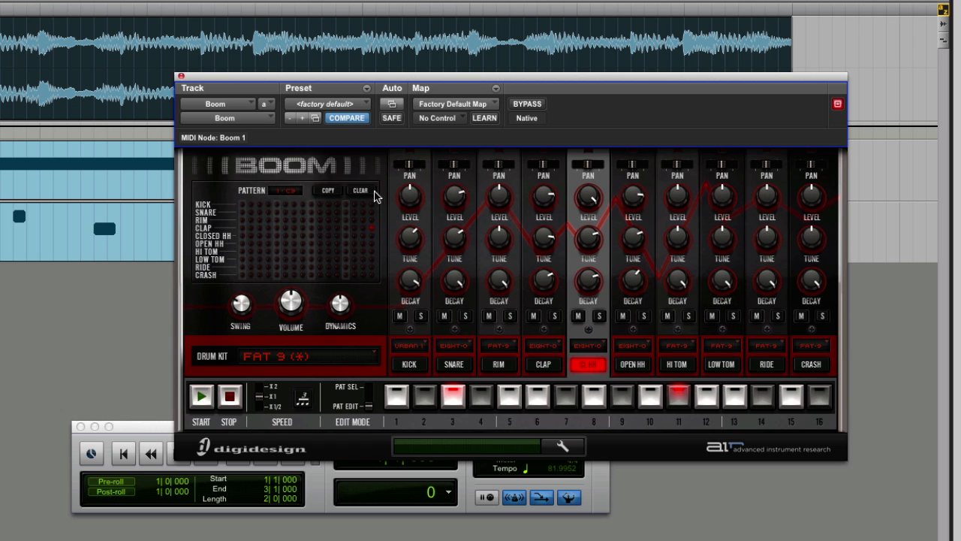
pyautogui.click(410, 345)
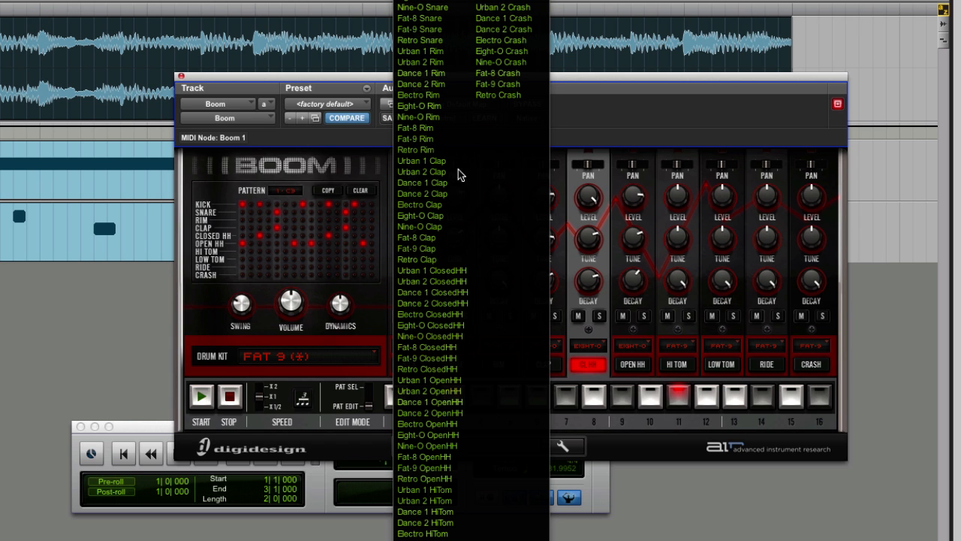
pyautogui.click(647, 114)
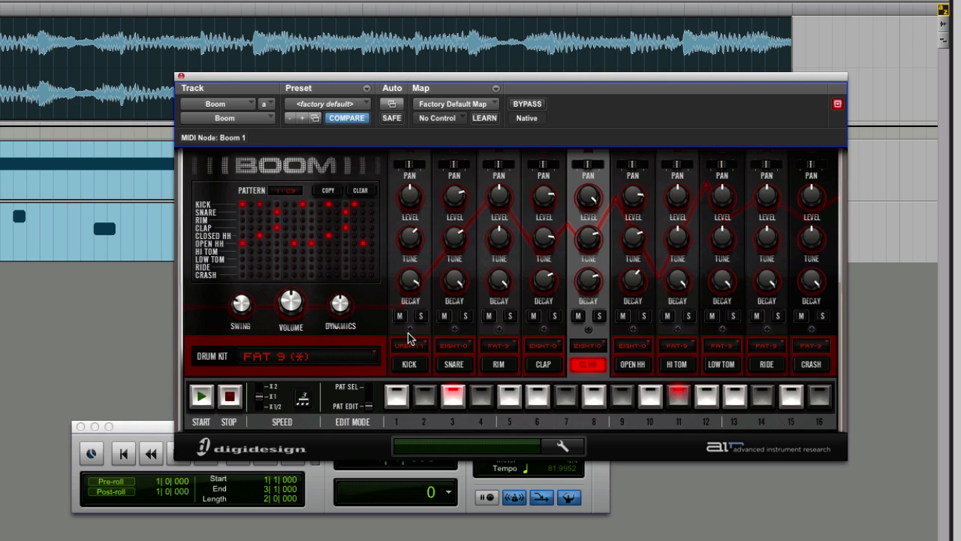
# Step: Solo the kick in Boom and start playback to hear it on its own
pyautogui.moveTo(410, 329)
pyautogui.click(420, 317)
pyautogui.press('space')
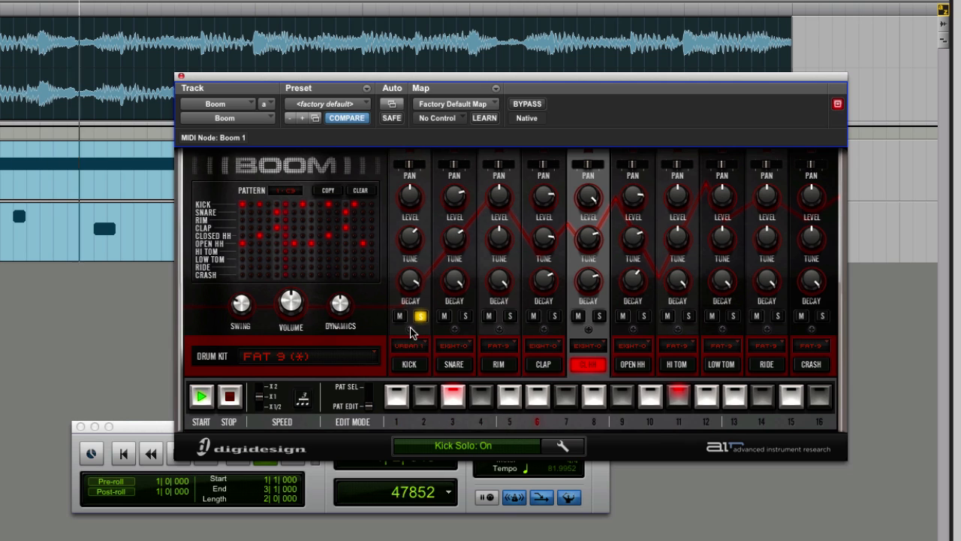
pyautogui.moveTo(418, 331); pyautogui.dragTo(459, 326)
# Step: Solo the snare instead of the kick and set the snare's adjuster to 64 %
pyautogui.click(465, 316)
pyautogui.click(420, 316)
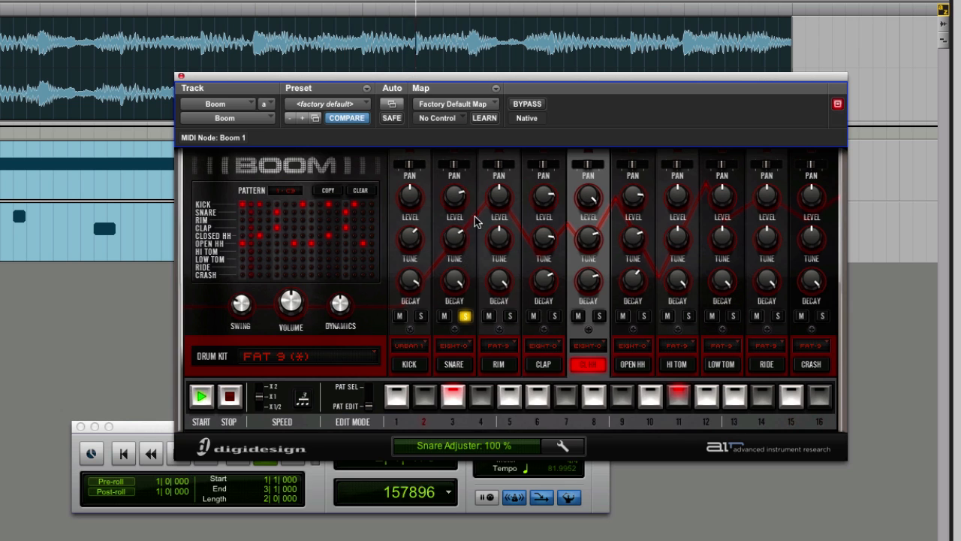
pyautogui.moveTo(484, 175); pyautogui.dragTo(481, 315)
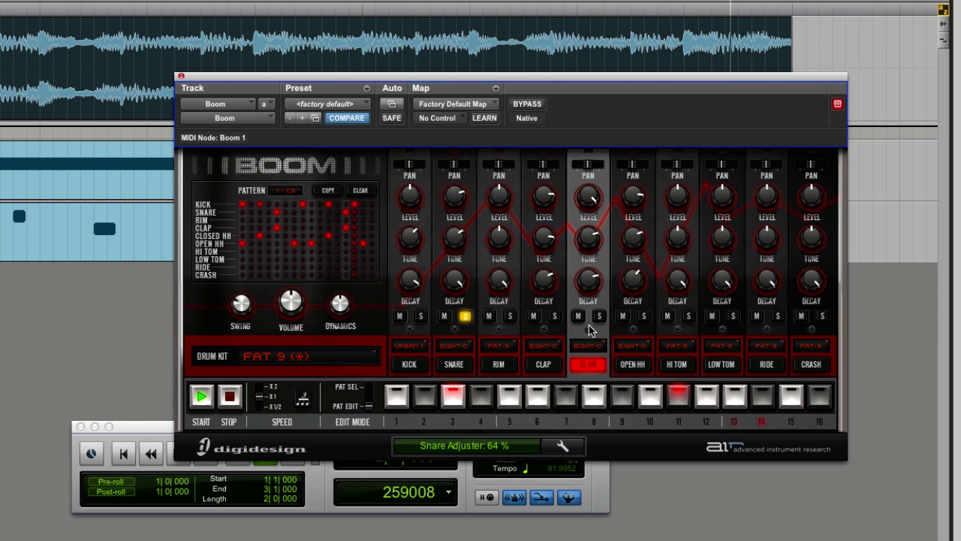
# Step: Solo the open hi-hat in place of the snare, set its adjuster to 88 %, and release the solo
pyautogui.click(643, 317)
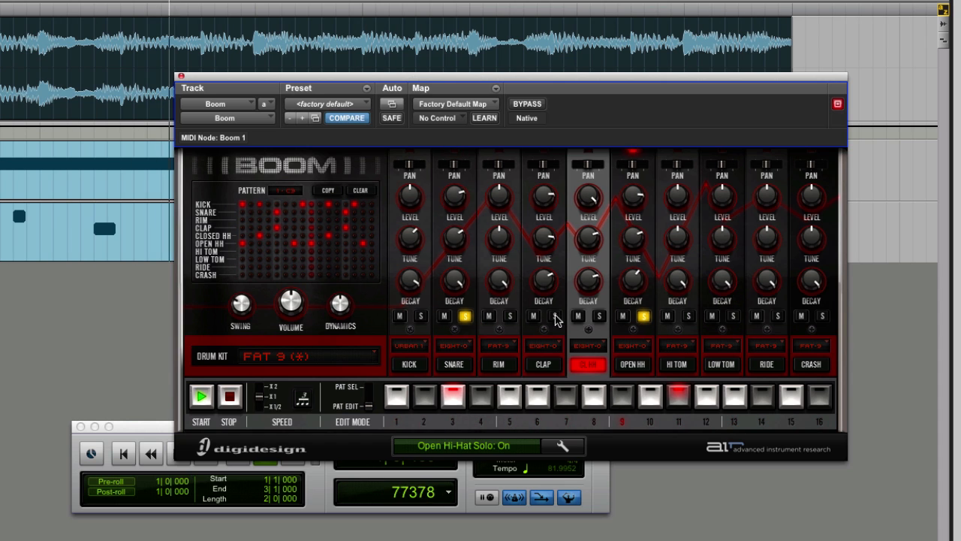
pyautogui.click(465, 316)
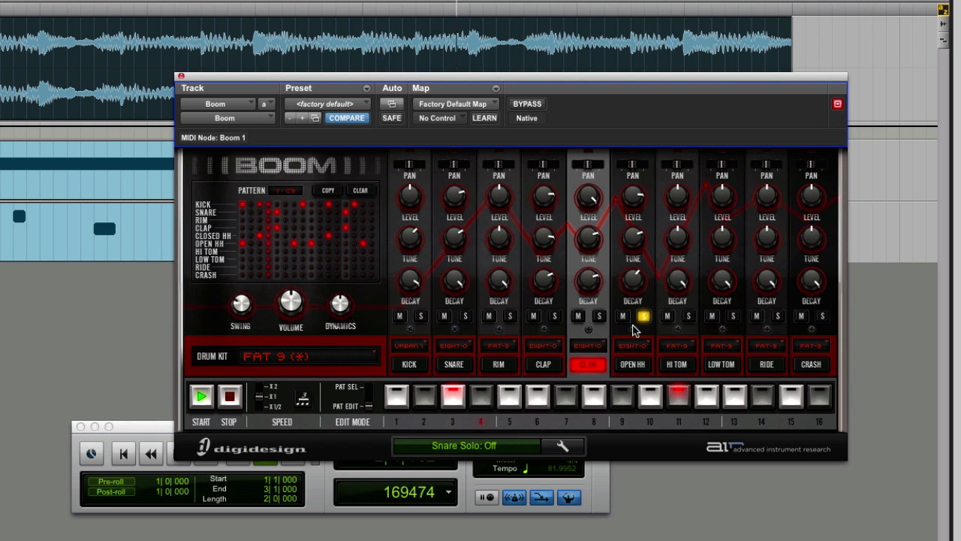
pyautogui.moveTo(640, 282)
pyautogui.mouseDown()
pyautogui.moveTo(646, 220)
pyautogui.moveTo(639, 285)
pyautogui.moveTo(642, 266)
pyautogui.mouseUp()
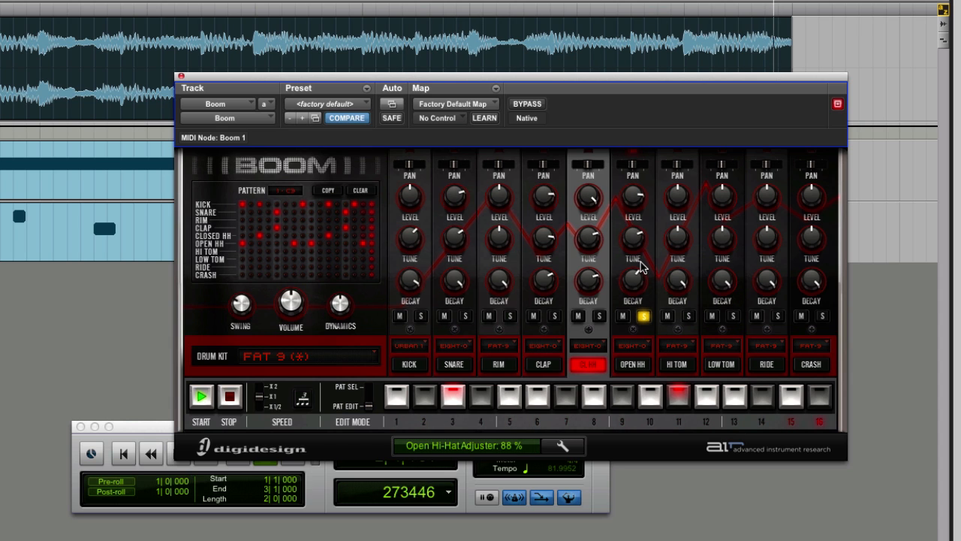
pyautogui.click(643, 316)
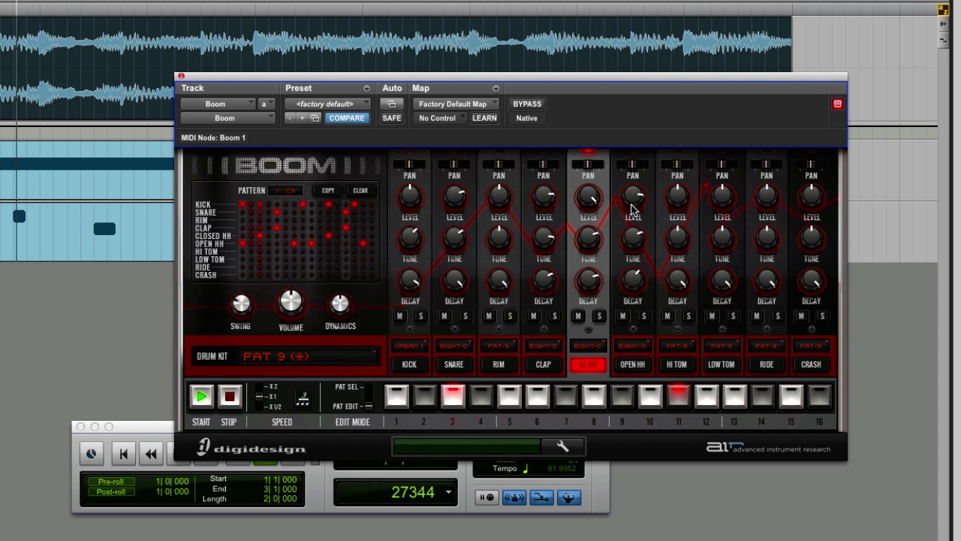
# Step: Lower the open hi-hat's level slightly and turn off the metronome
pyautogui.moveTo(632, 219)
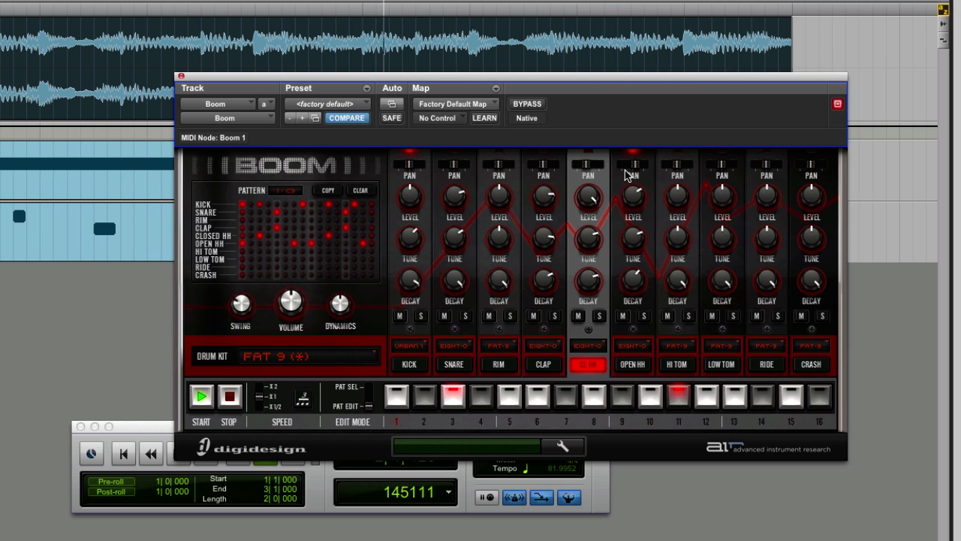
pyautogui.click(512, 502)
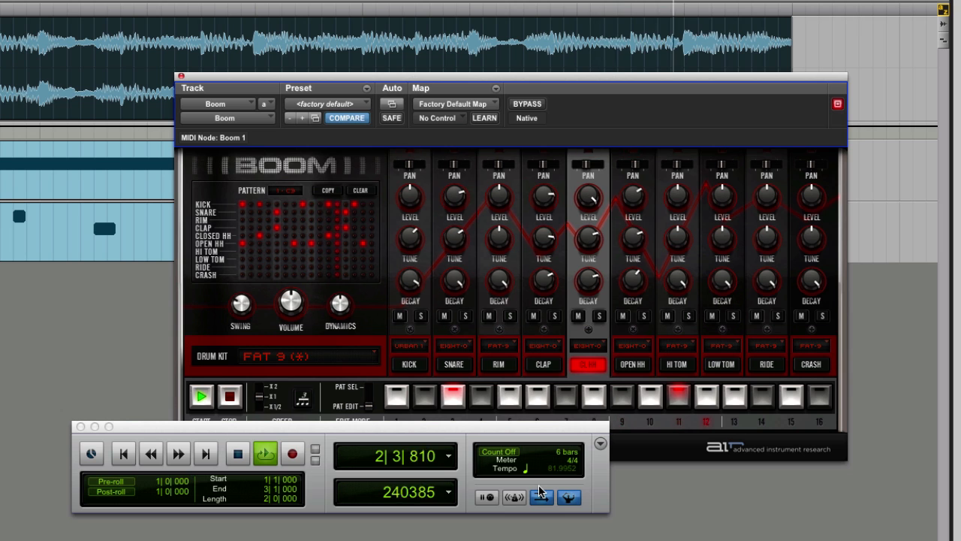
# Step: Set the clap's adjuster to 86 % and its decay to 61 %
pyautogui.click(546, 335)
pyautogui.moveTo(546, 329); pyautogui.dragTo(552, 198)
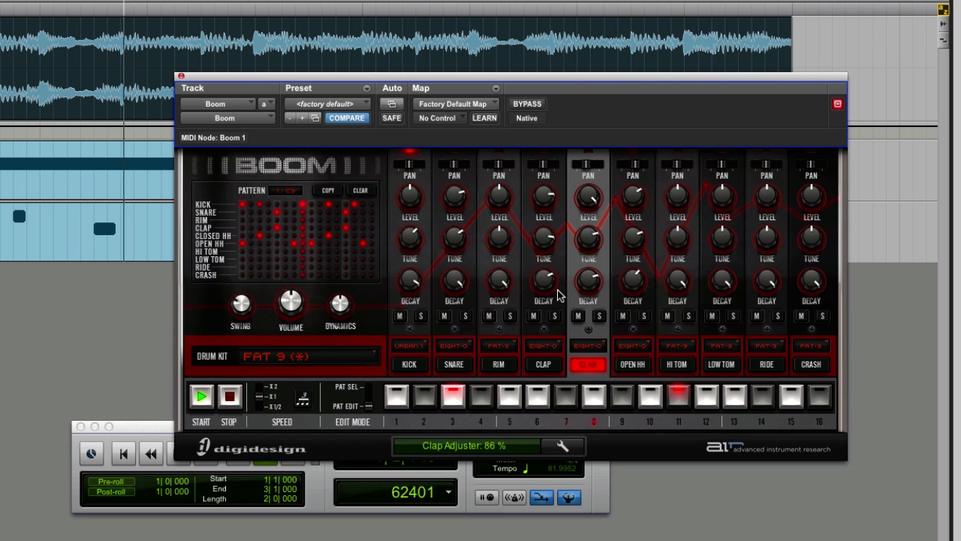
pyautogui.moveTo(553, 281)
pyautogui.mouseDown()
pyautogui.moveTo(544, 291)
pyautogui.moveTo(547, 269)
pyautogui.moveTo(539, 290)
pyautogui.mouseUp()
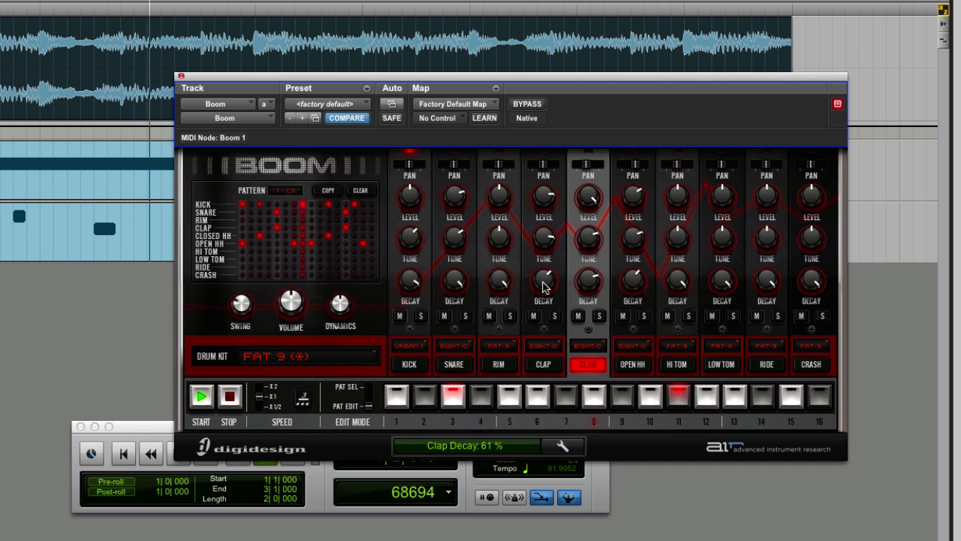
# Step: Adjust the kick's decay and set its tuning to +1.27 semi, stopping playback and closing the Boom window
pyautogui.moveTo(410, 280); pyautogui.dragTo(406, 249)
pyautogui.click(407, 256)
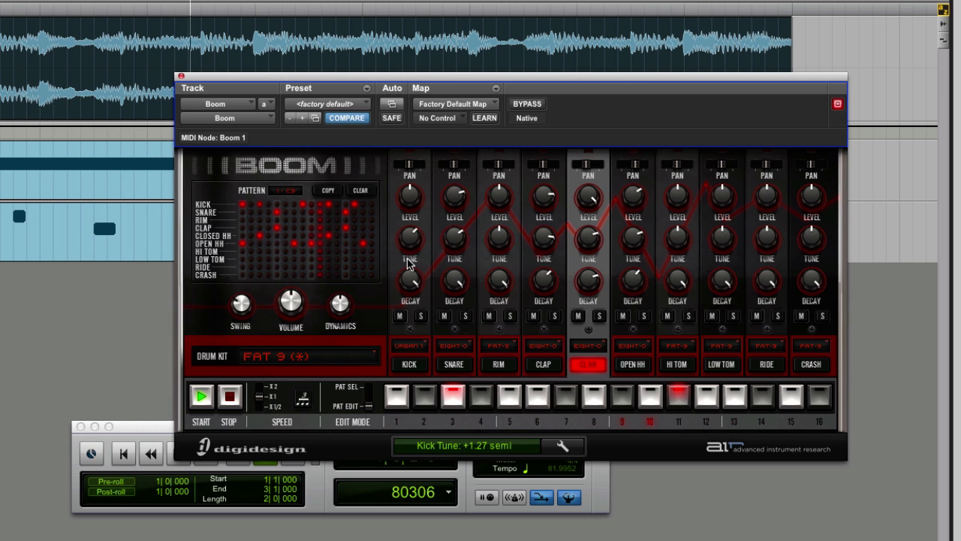
pyautogui.press('space')
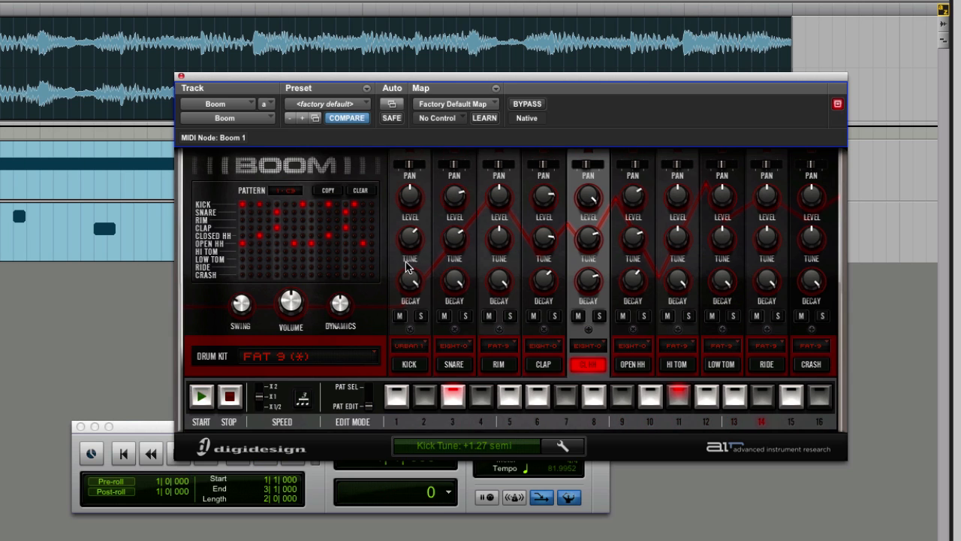
pyautogui.click(181, 77)
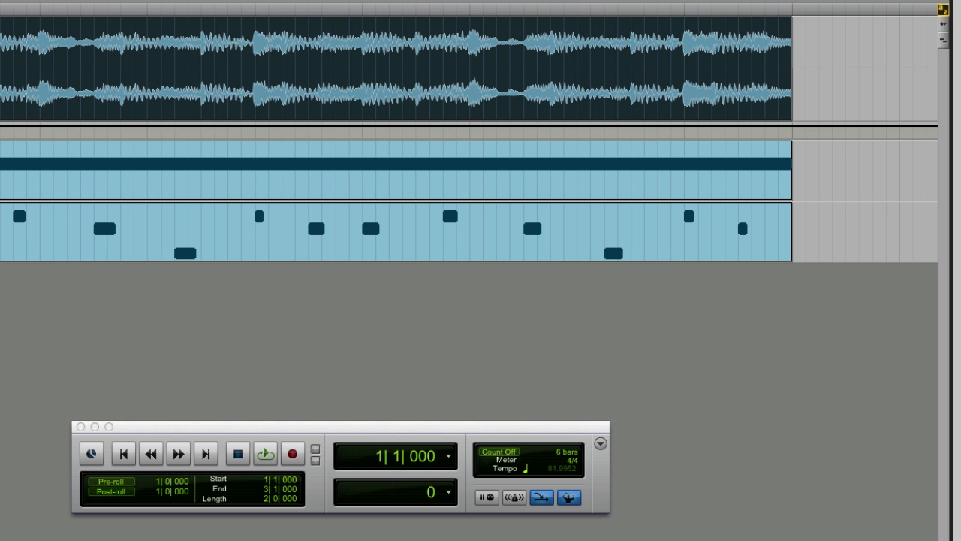
# Step: Open Xpand!2 on the Synth track and browse the patch categories of parts A and B, including 027 Basics, without changing either patch
pyautogui.click(1, 155)
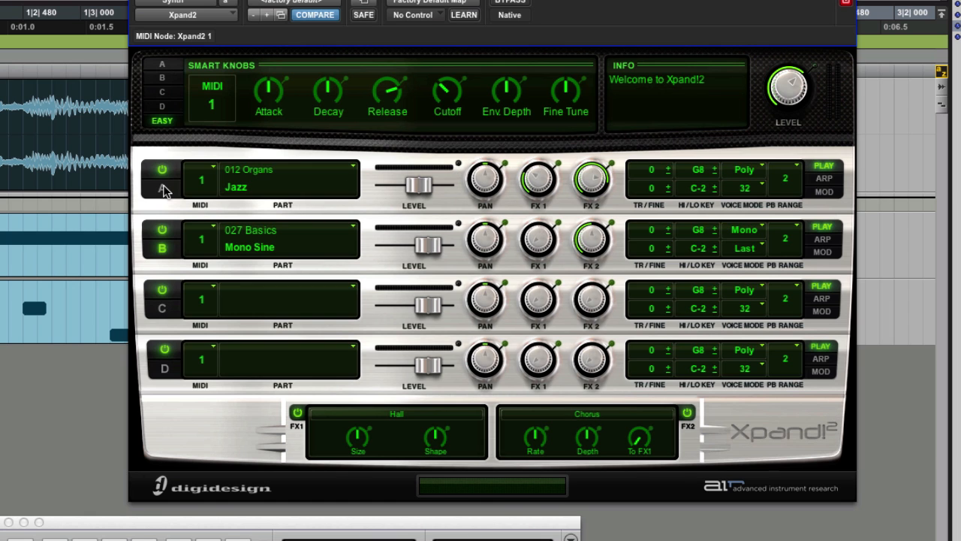
pyautogui.click(250, 187)
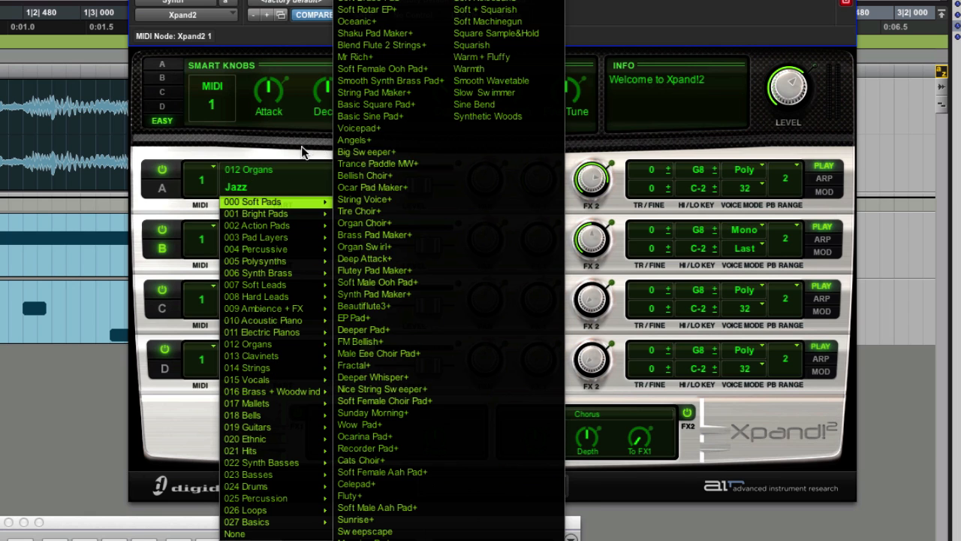
pyautogui.click(303, 152)
pyautogui.click(292, 248)
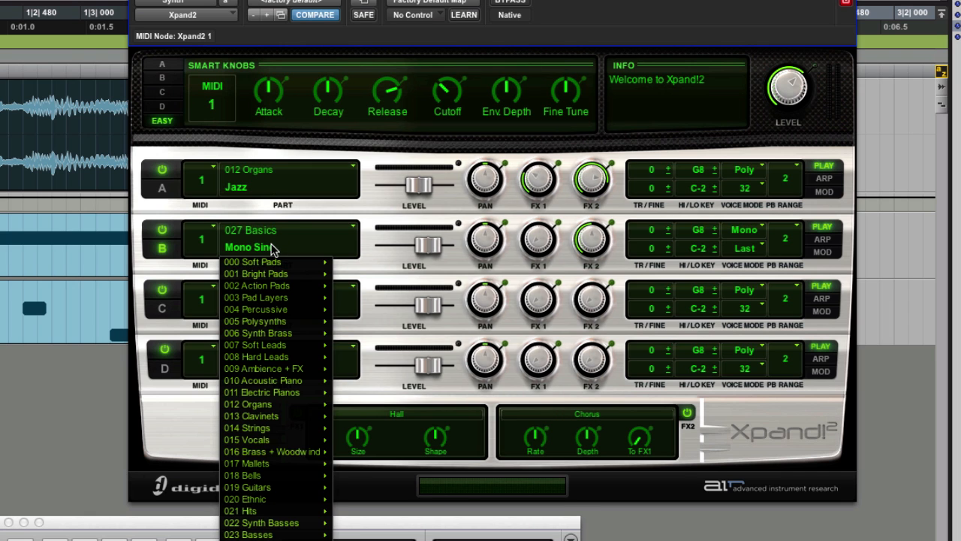
pyautogui.moveTo(278, 493)
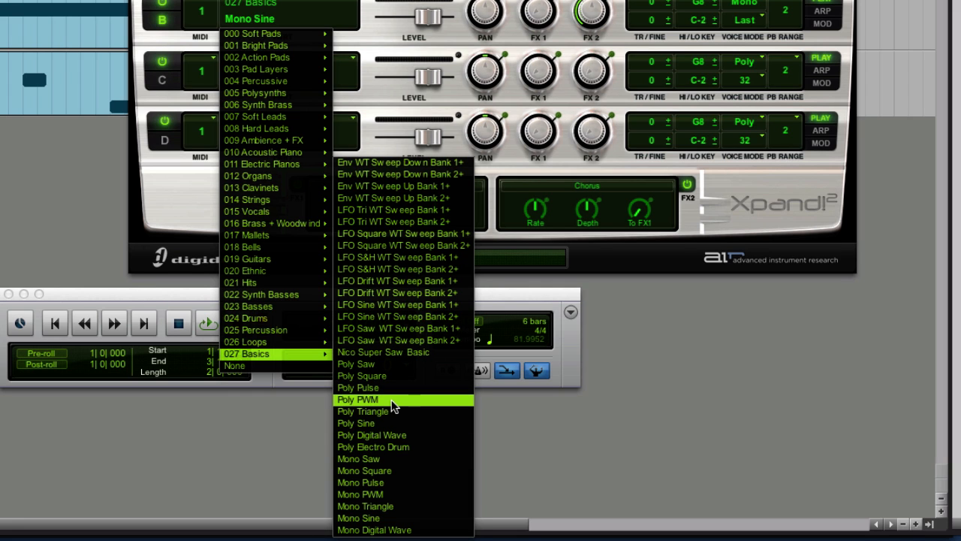
pyautogui.click(368, 2)
# Step: Audition Xpand!2 parts A and B separately by switching the other off and back on, and lower part A's level slightly
pyautogui.click(162, 2)
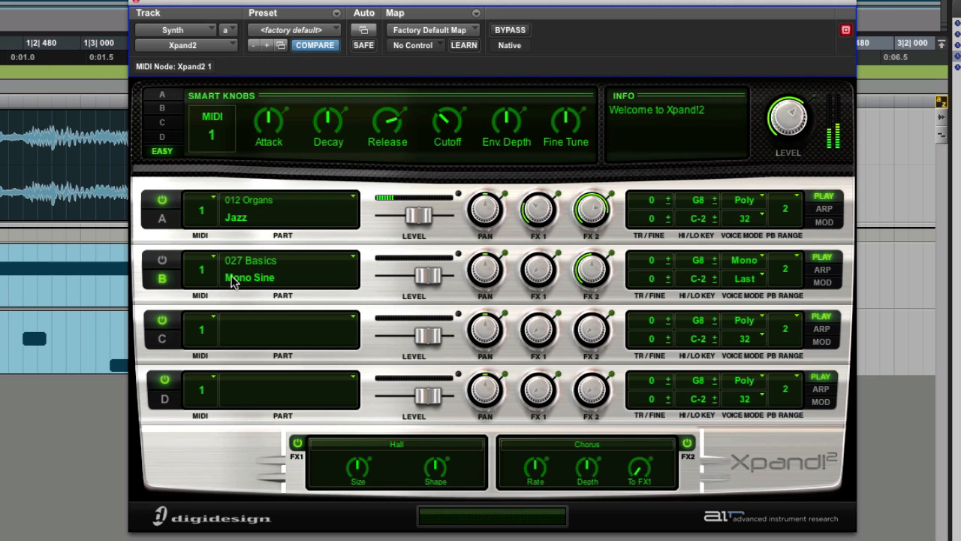
pyautogui.click(162, 260)
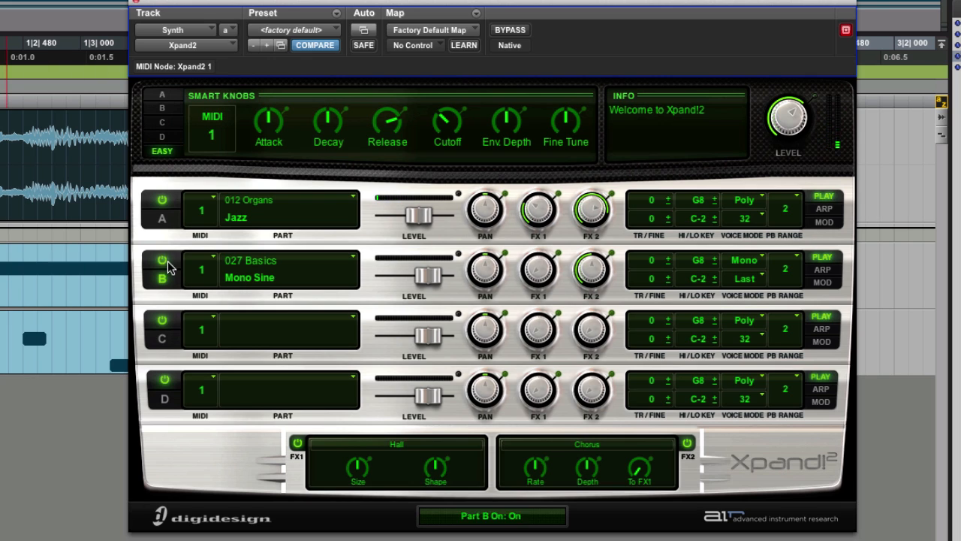
pyautogui.click(162, 203)
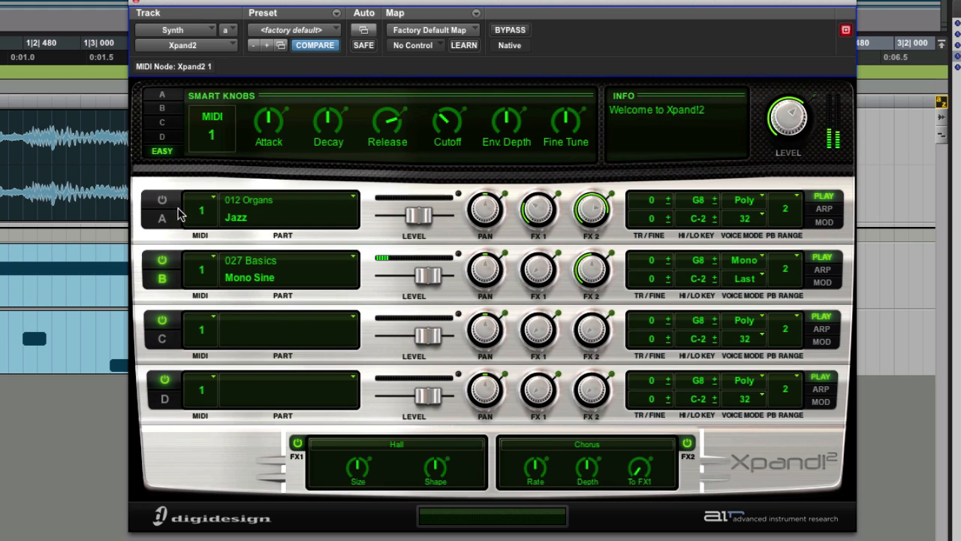
pyautogui.click(163, 200)
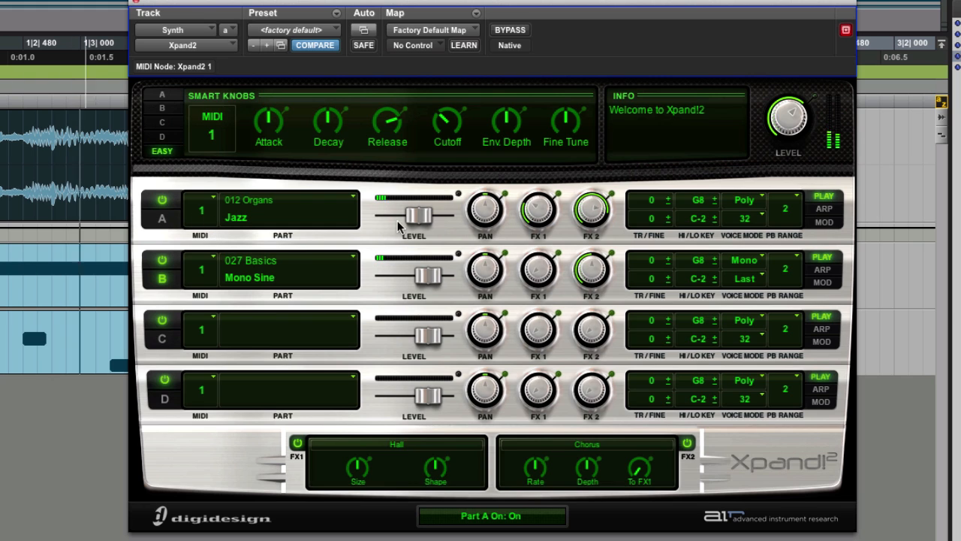
pyautogui.moveTo(413, 217); pyautogui.dragTo(409, 219)
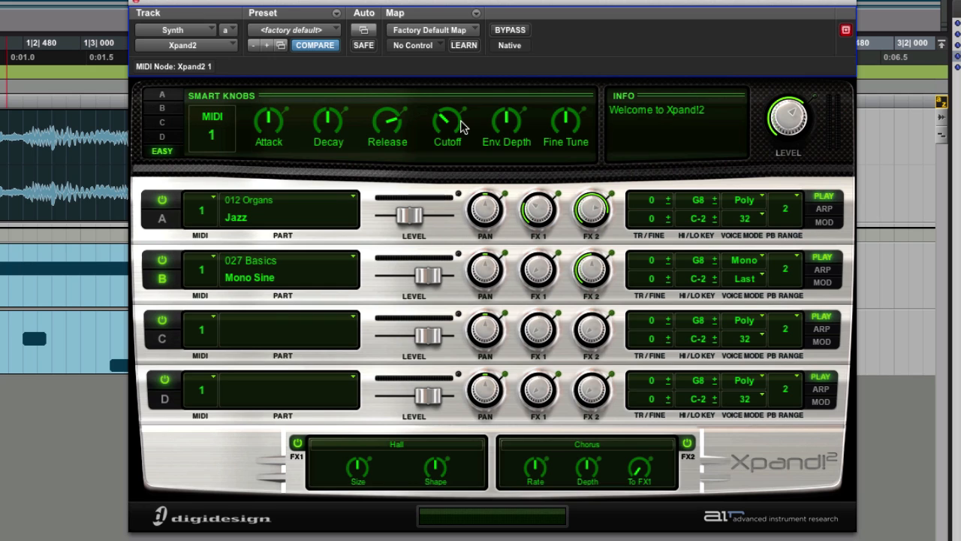
# Step: Play back the Synth patch and set part B's cutoff to -24 % and its release to +54 %
pyautogui.press('space')
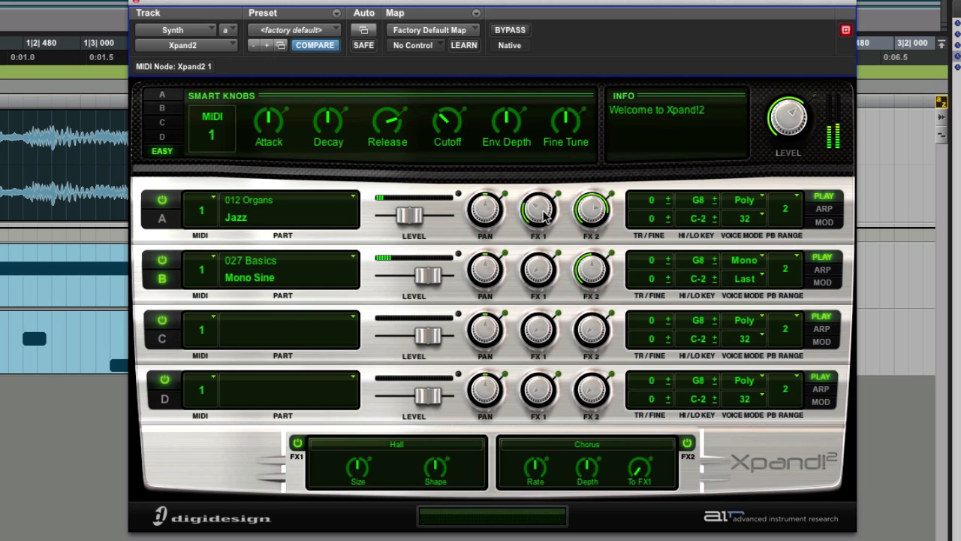
pyautogui.moveTo(546, 216)
pyautogui.mouseDown()
pyautogui.moveTo(540, 223)
pyautogui.moveTo(538, 208)
pyautogui.mouseUp()
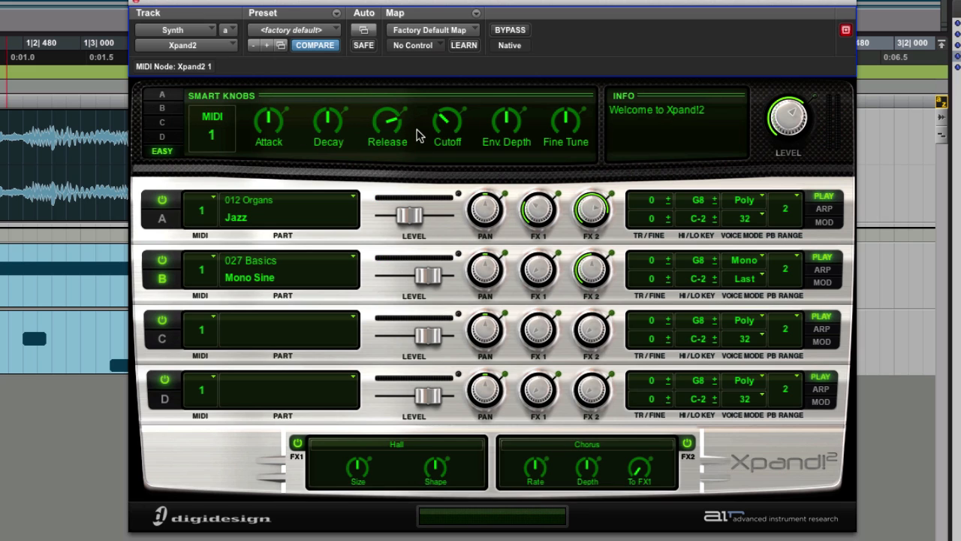
pyautogui.moveTo(444, 129)
pyautogui.mouseDown()
pyautogui.moveTo(469, 41)
pyautogui.moveTo(458, 177)
pyautogui.moveTo(460, 83)
pyautogui.moveTo(455, 129)
pyautogui.moveTo(452, 120)
pyautogui.mouseUp()
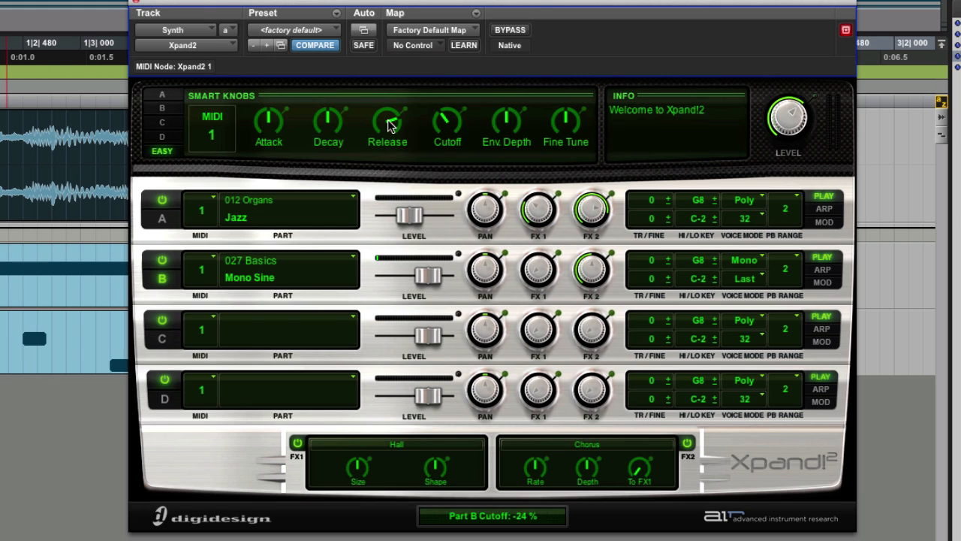
pyautogui.moveTo(388, 126)
pyautogui.mouseDown()
pyautogui.moveTo(381, 154)
pyautogui.moveTo(382, 120)
pyautogui.mouseUp()
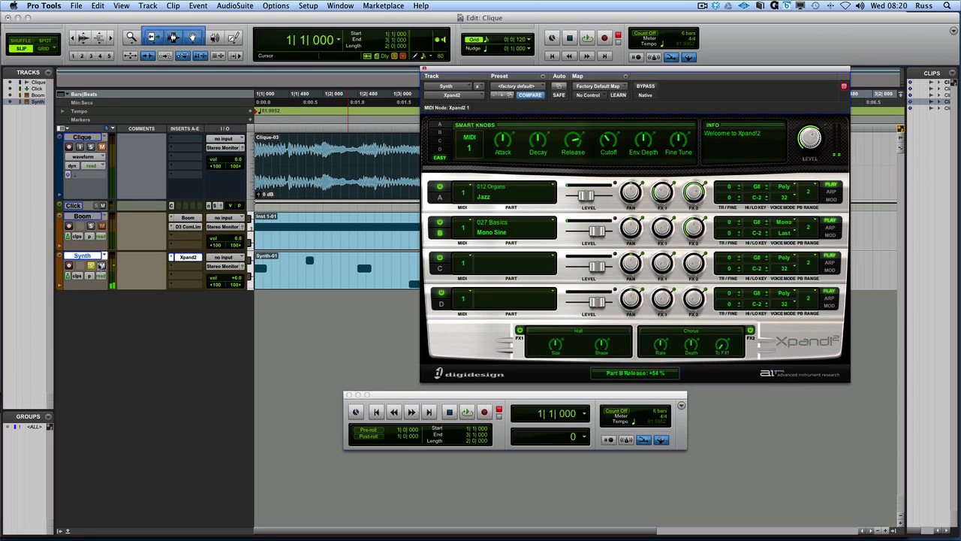
# Step: Take the Synth track out of solo and play it together with the Boom drums, stopping playback after the audition
pyautogui.click(77, 266)
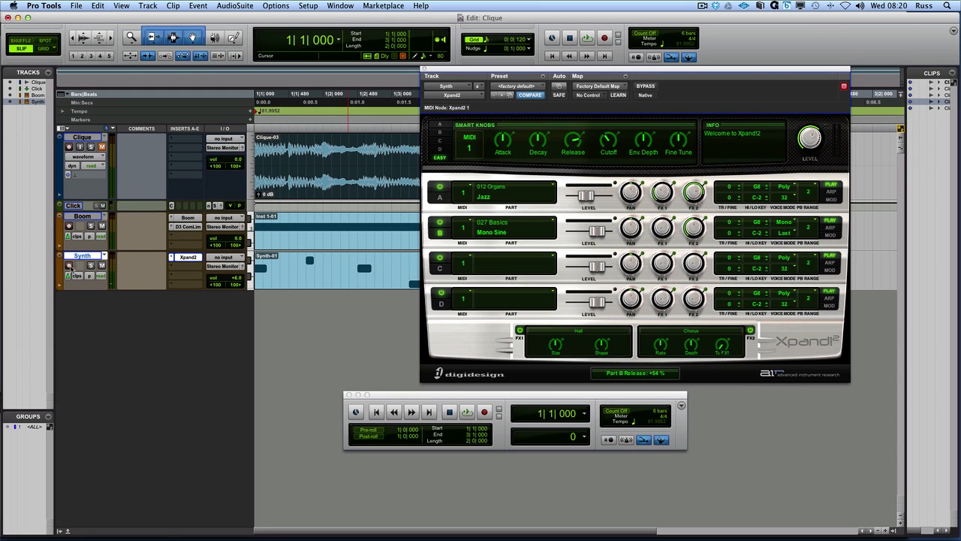
pyautogui.press('space')
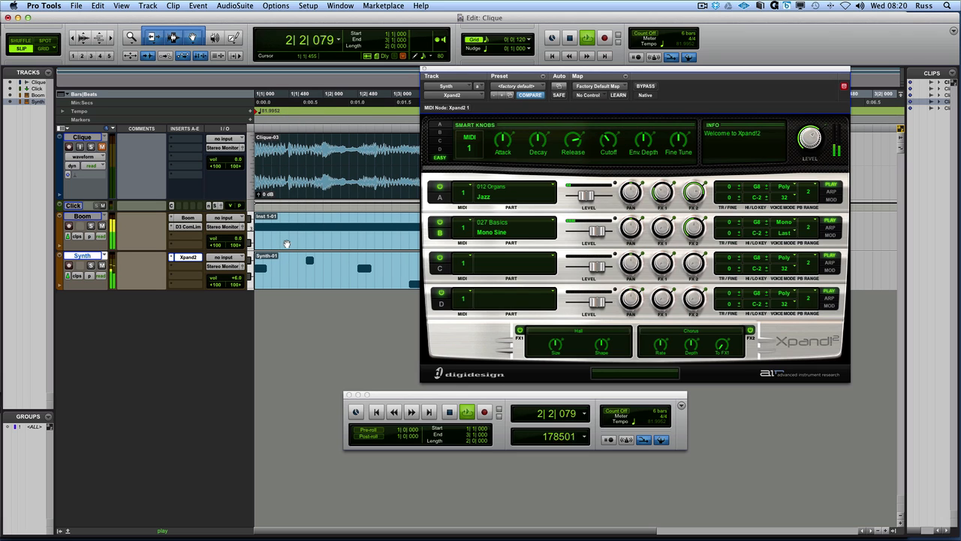
pyautogui.press('space')
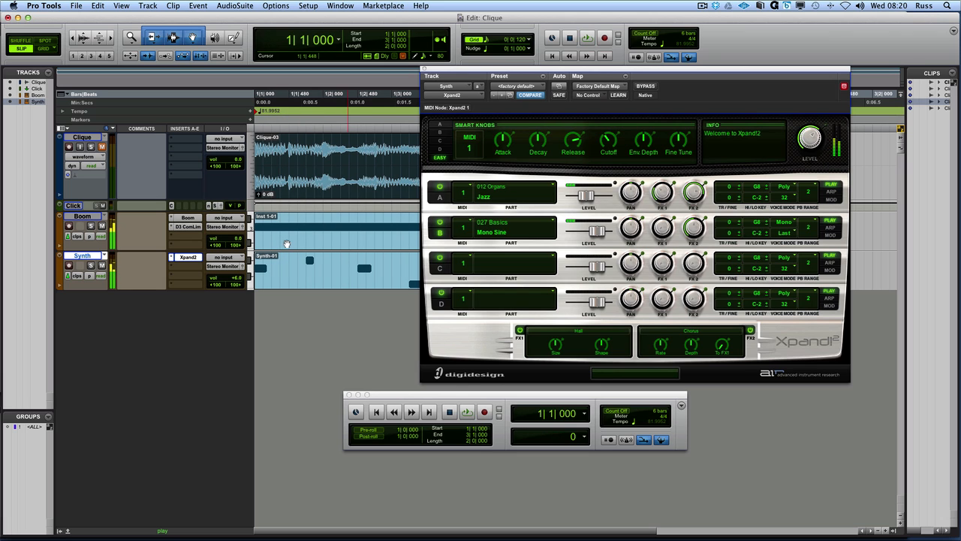